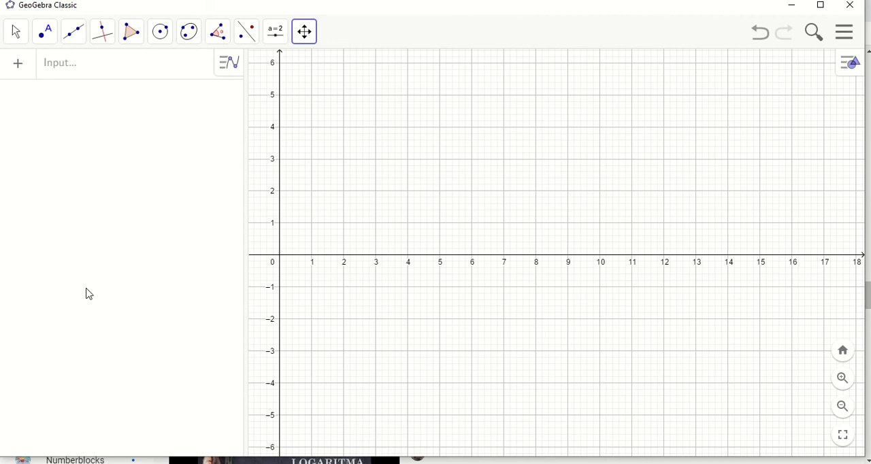
Plot the linear function f(x) = 2x − 3 restricted to the domain −1 < x < 2
{"action": "left_click", "coordinate": [70, 79]}
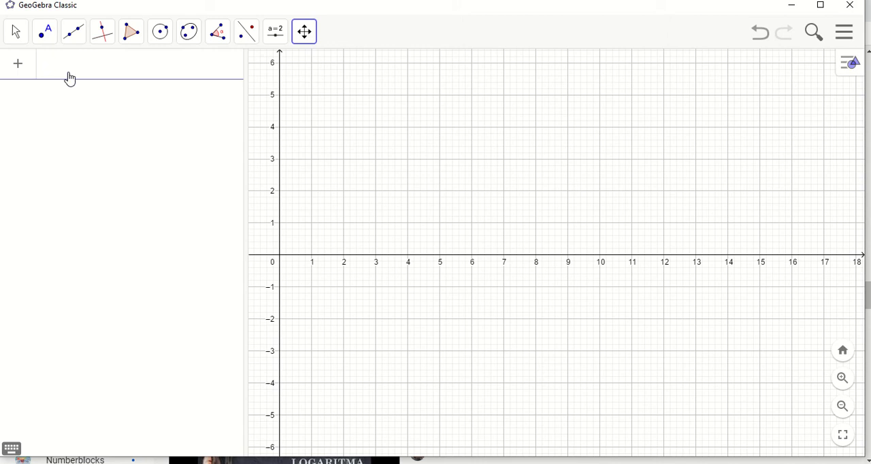
{"action": "type", "text": "f(x"}
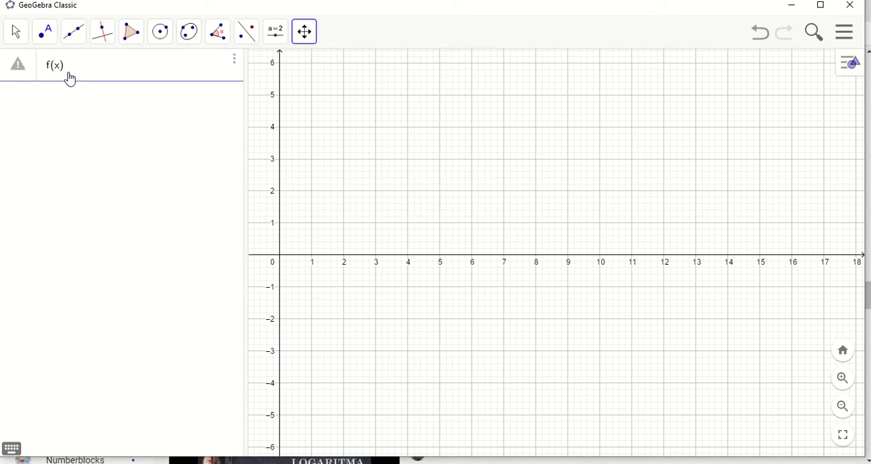
{"action": "type", "text": "=2x-"}
{"action": "type", "text": "3"}
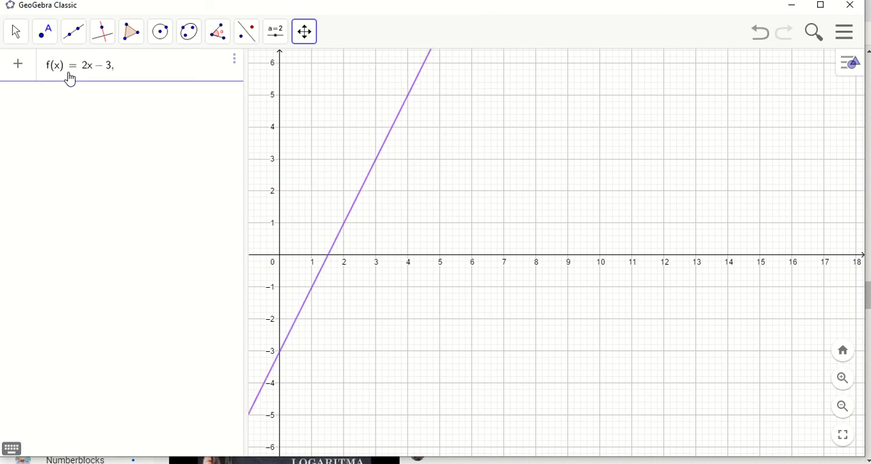
{"action": "type", "text": ","}
{"action": "type", "text": "-1<x"}
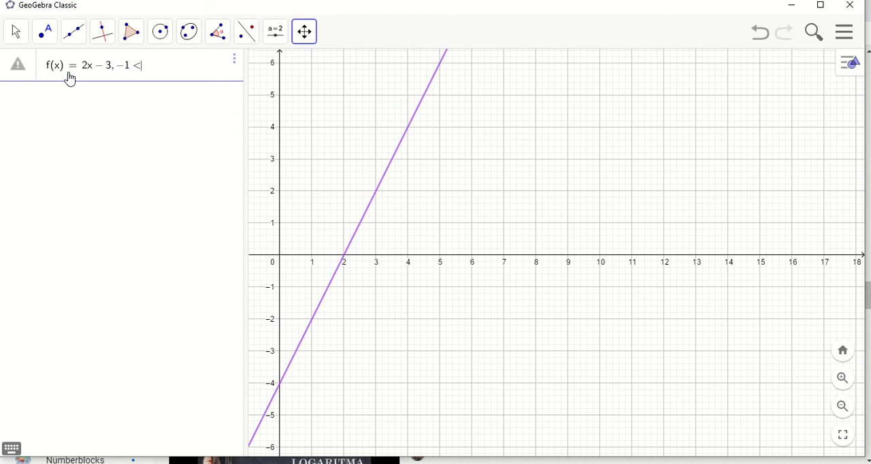
{"action": "type", "text": "<2"}
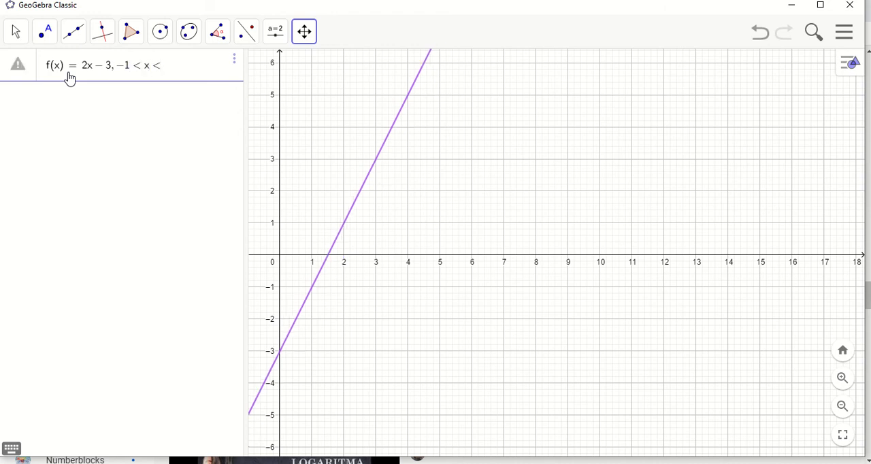
{"action": "key", "text": "Return"}
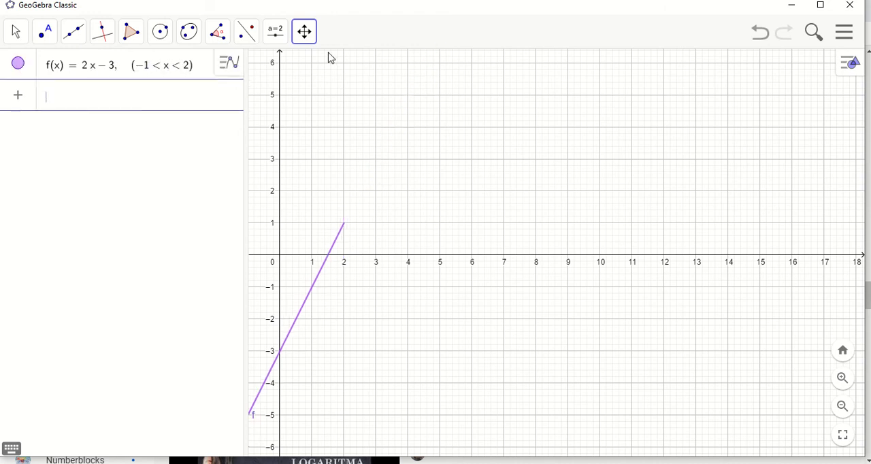
Plot the unrestricted line y = 2x − 3 over the restricted linear function
{"action": "left_click_drag", "start_coordinate": [458, 167], "coordinate": [534, 116]}
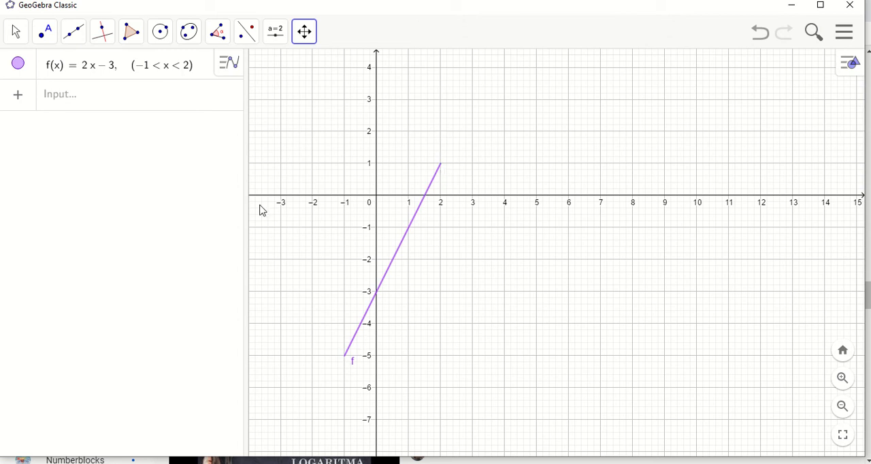
{"action": "left_click", "coordinate": [81, 98]}
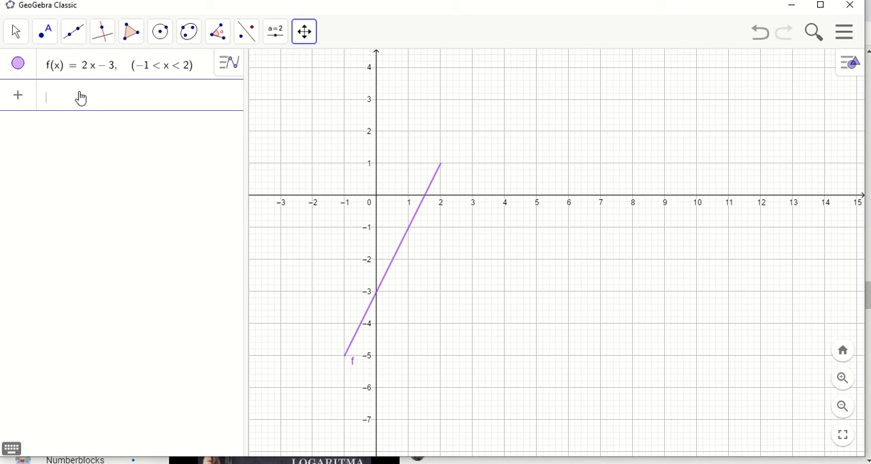
{"action": "type", "text": "y="}
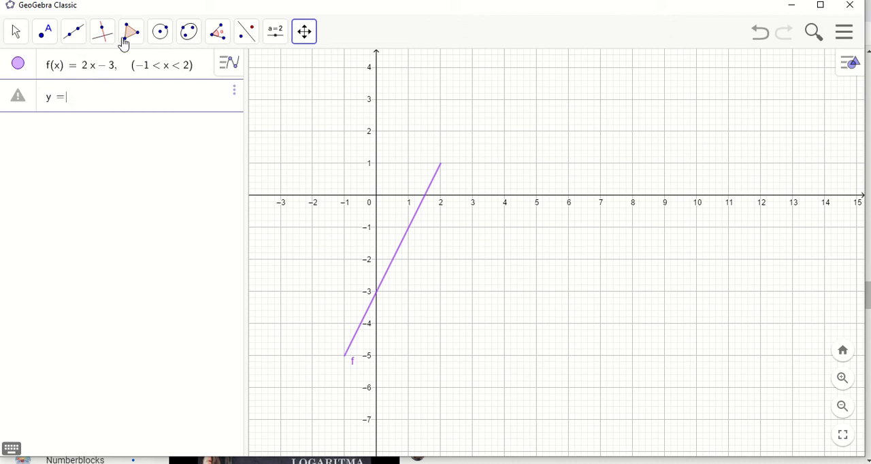
{"action": "type", "text": "2x-3"}
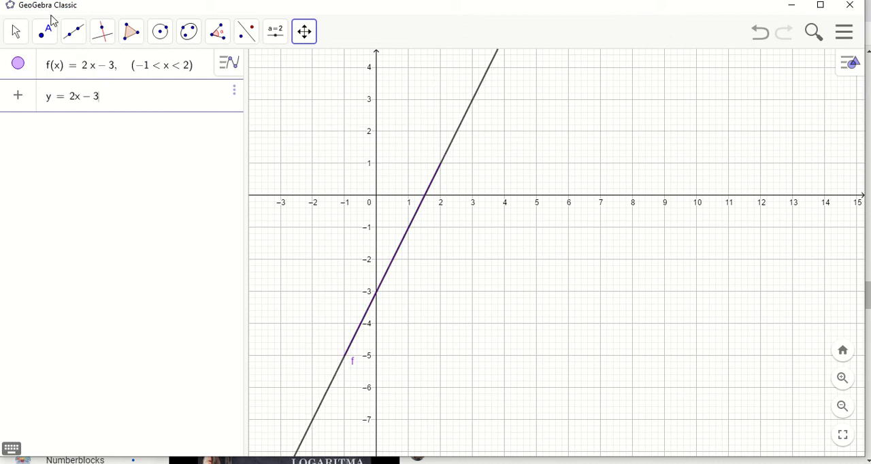
{"action": "key", "text": "Return"}
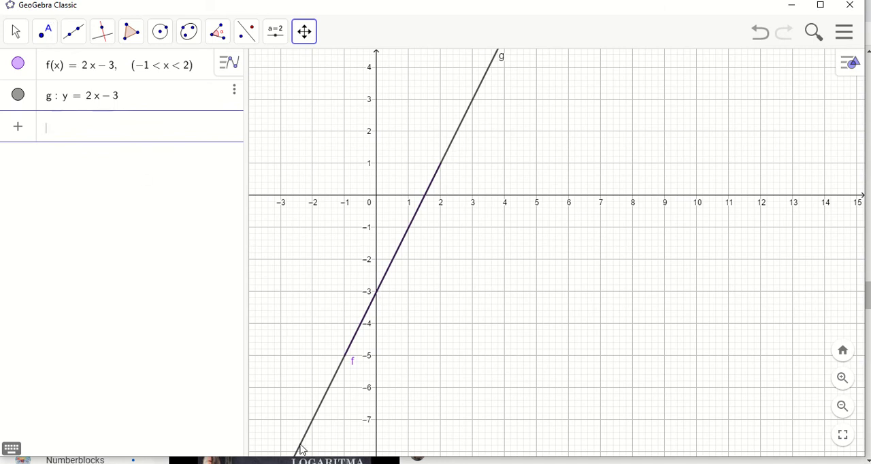
Delete the unrestricted line y = 2x − 3, keeping the restricted function f
{"action": "mouse_move", "coordinate": [706, 168]}
{"action": "left_mouse_down"}
{"action": "mouse_move", "coordinate": [758, 72]}
{"action": "mouse_move", "coordinate": [757, 49]}
{"action": "left_mouse_up"}
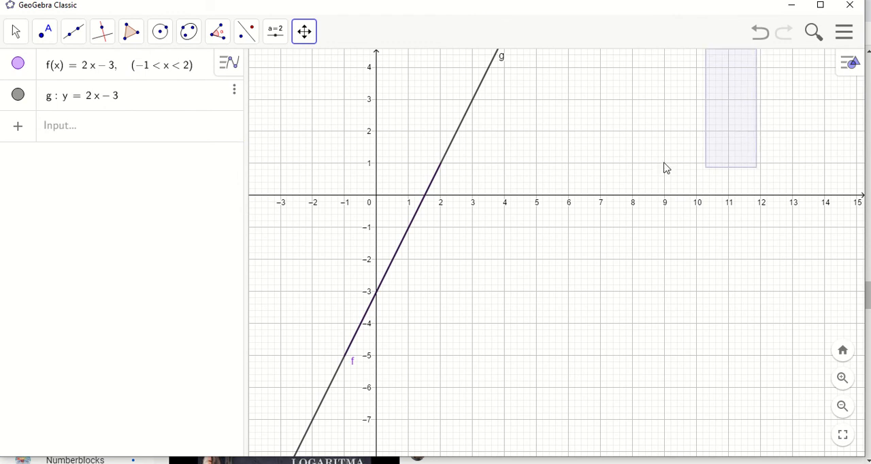
{"action": "left_click", "coordinate": [305, 32]}
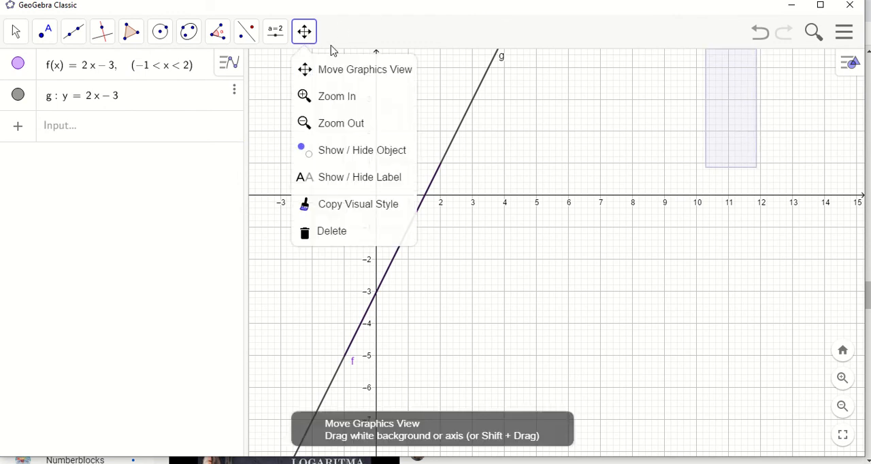
{"action": "left_click", "coordinate": [352, 70]}
{"action": "left_click_drag", "start_coordinate": [590, 257], "coordinate": [611, 157]}
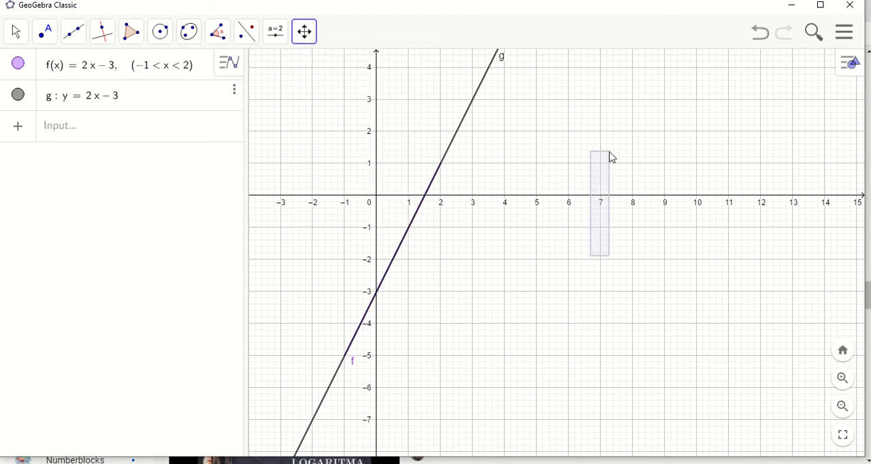
{"action": "mouse_move", "coordinate": [636, 290]}
{"action": "left_mouse_down"}
{"action": "mouse_move", "coordinate": [658, 225]}
{"action": "mouse_move", "coordinate": [694, 168]}
{"action": "mouse_move", "coordinate": [604, 332]}
{"action": "left_mouse_up"}
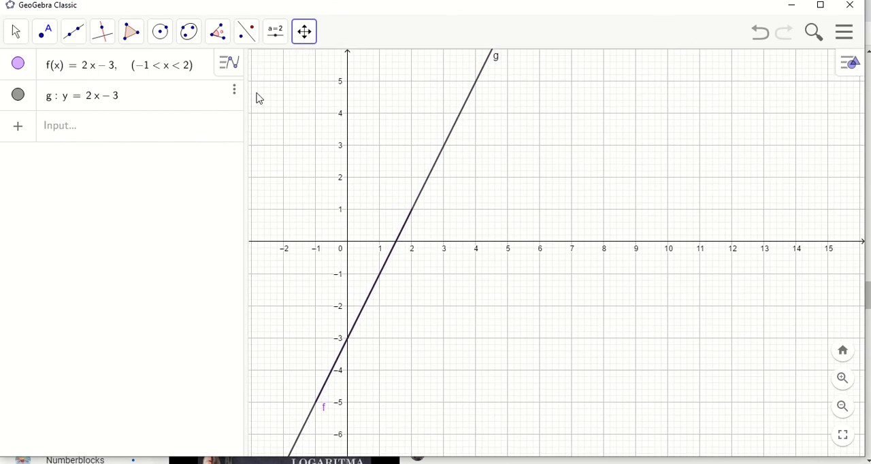
{"action": "left_click", "coordinate": [234, 99]}
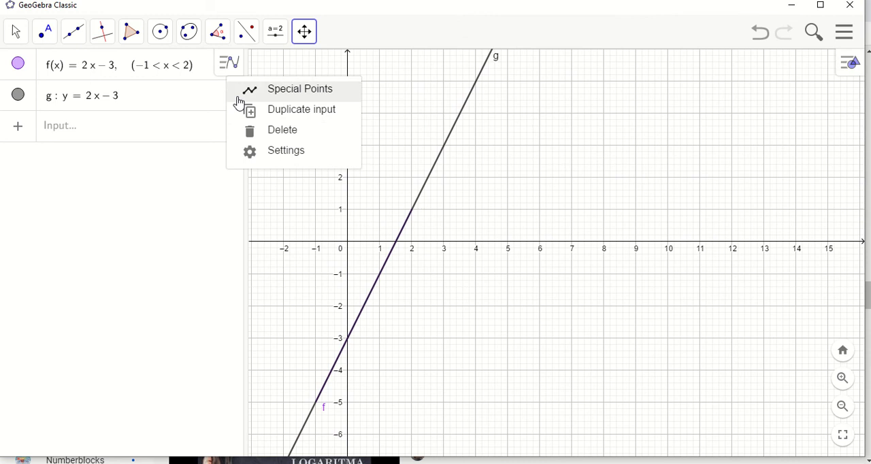
{"action": "left_click", "coordinate": [281, 131]}
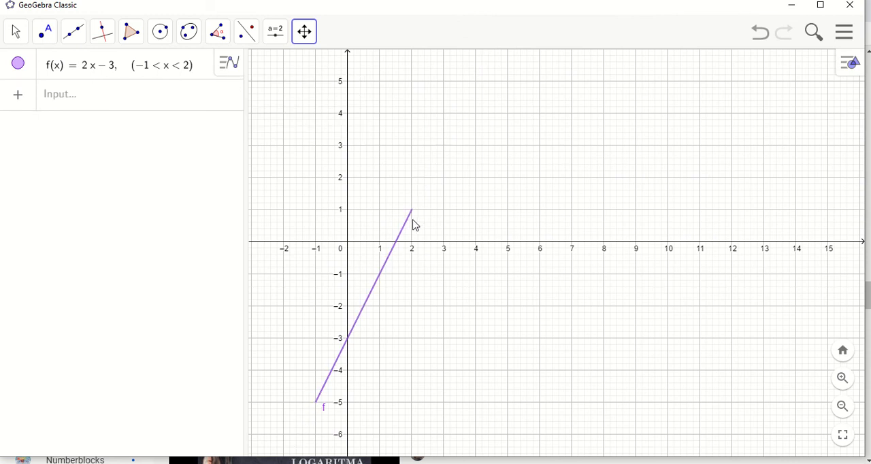
Set the label of function f to Name & Value and close its settings
{"action": "right_click", "coordinate": [357, 329]}
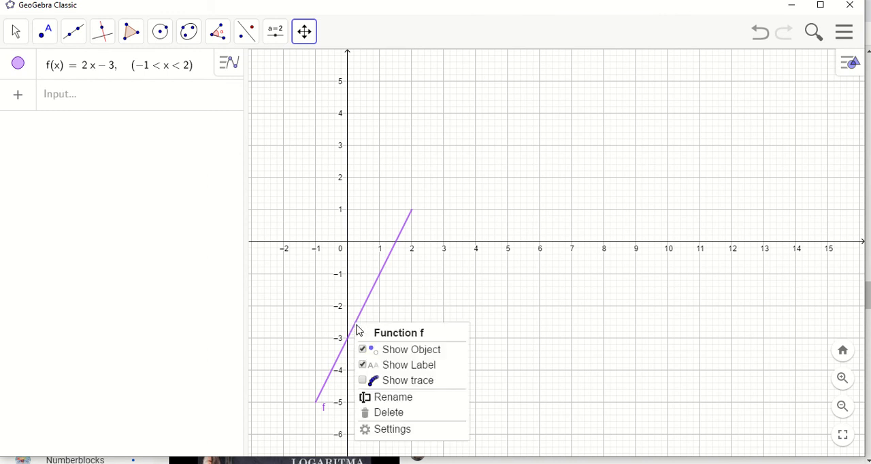
{"action": "left_click", "coordinate": [427, 434]}
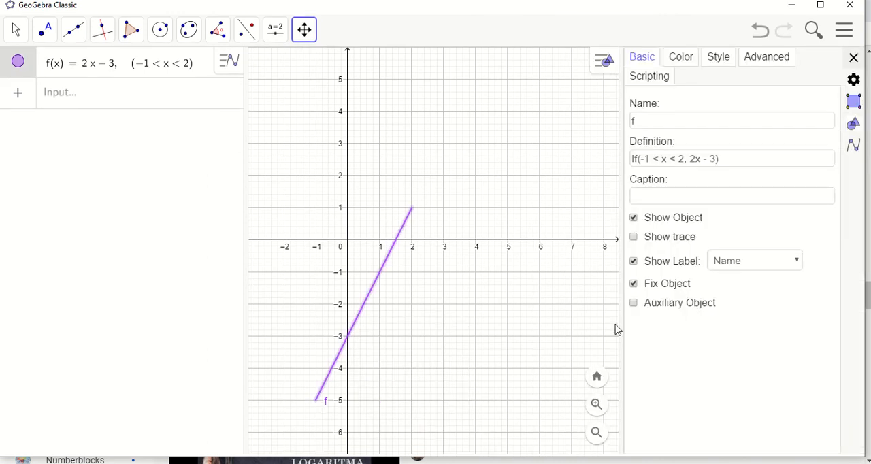
{"action": "left_click", "coordinate": [757, 264]}
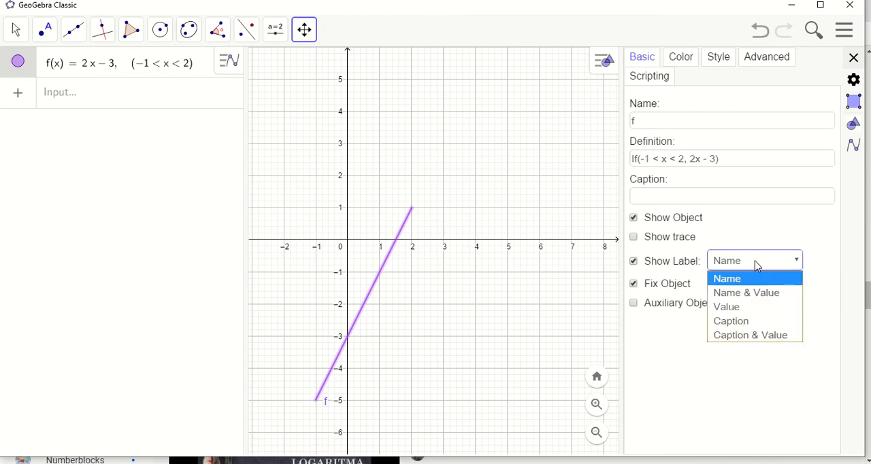
{"action": "left_click", "coordinate": [764, 294]}
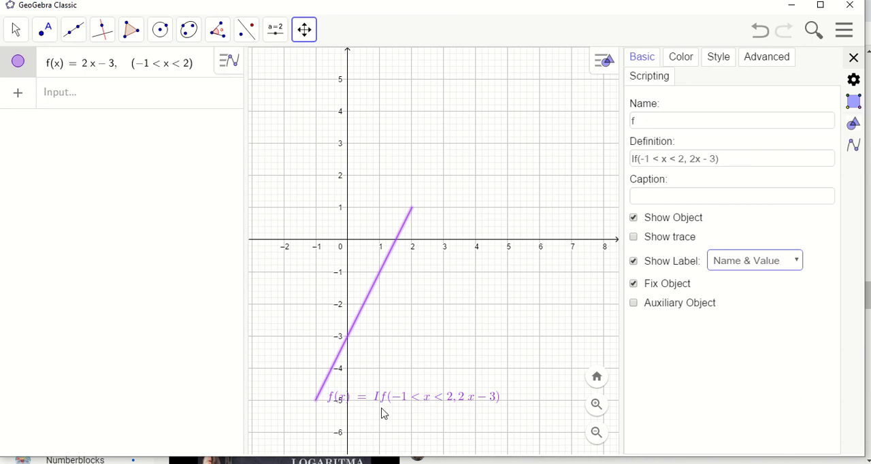
{"action": "mouse_move", "coordinate": [460, 50]}
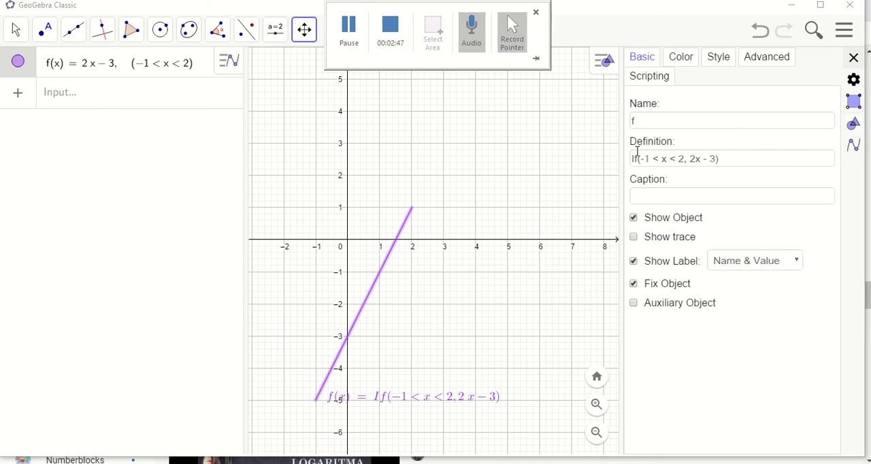
{"action": "left_click", "coordinate": [854, 62]}
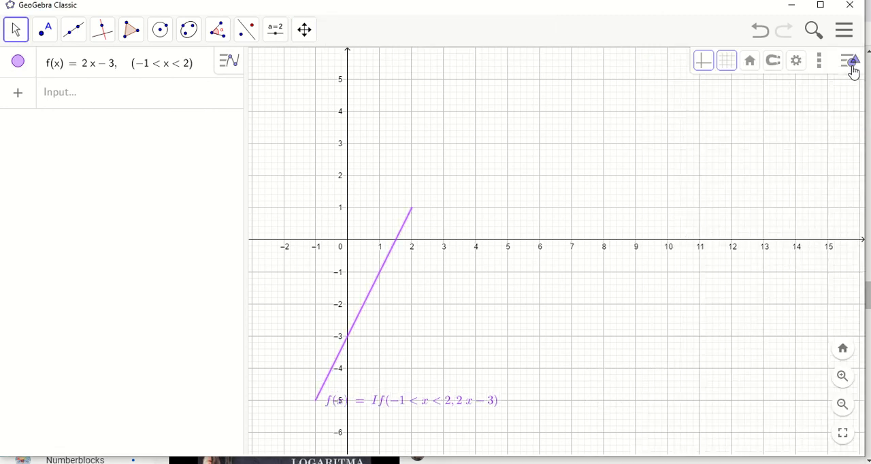
Enter the quadratic expression f(x) = x² − x − 2 as a new definition of f
{"action": "left_click", "coordinate": [94, 105]}
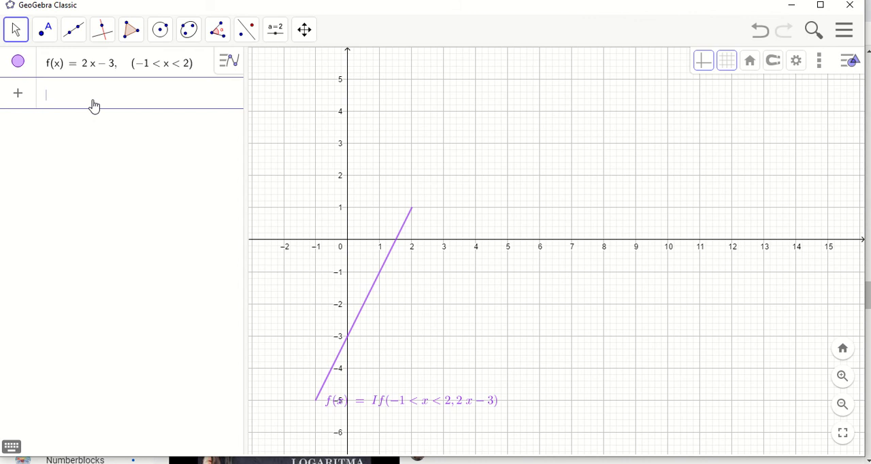
{"action": "type", "text": "f"}
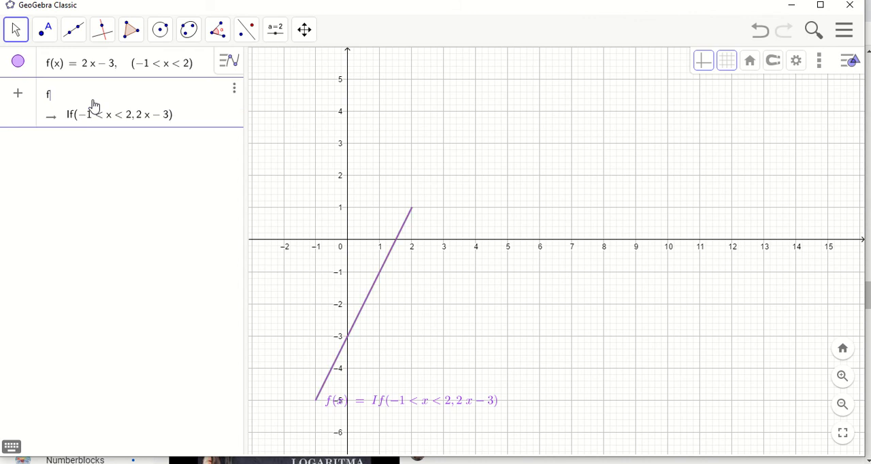
{"action": "type", "text": "(x"}
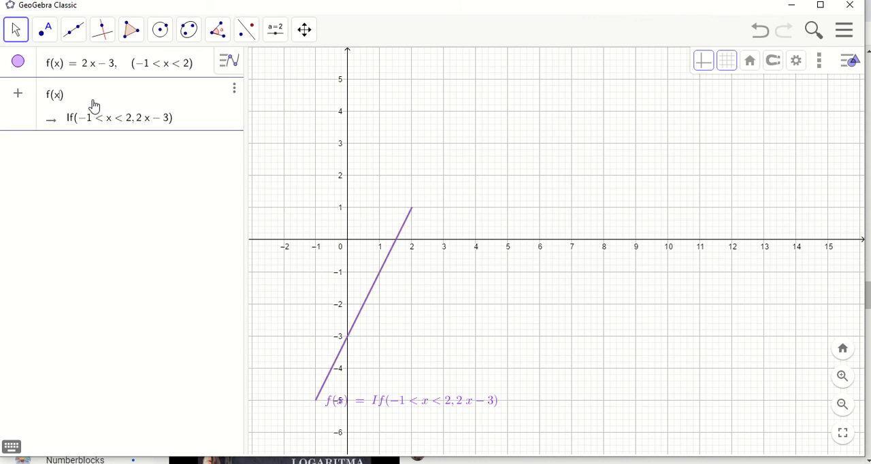
{"action": "type", "text": "=x"}
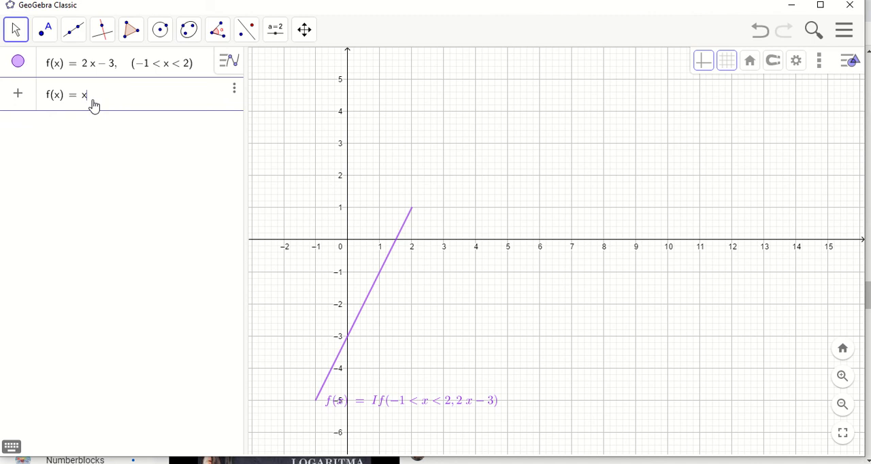
{"action": "type", "text": "^2"}
{"action": "key", "text": "Right"}
{"action": "type", "text": "-x-"}
{"action": "type", "text": "2"}
{"action": "type", "text": ","}
Add the domain condition (0 ≤ x < 1) to the quadratic definition and plot it
{"action": "type", "text": "("}
{"action": "type", "text": "0"}
{"action": "left_click", "coordinate": [13, 449]}
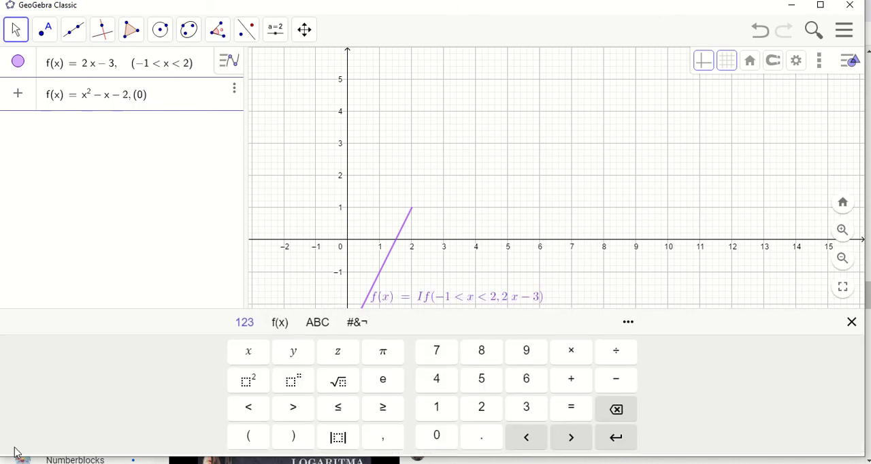
{"action": "left_click", "coordinate": [348, 417]}
{"action": "type", "text": "x < "}
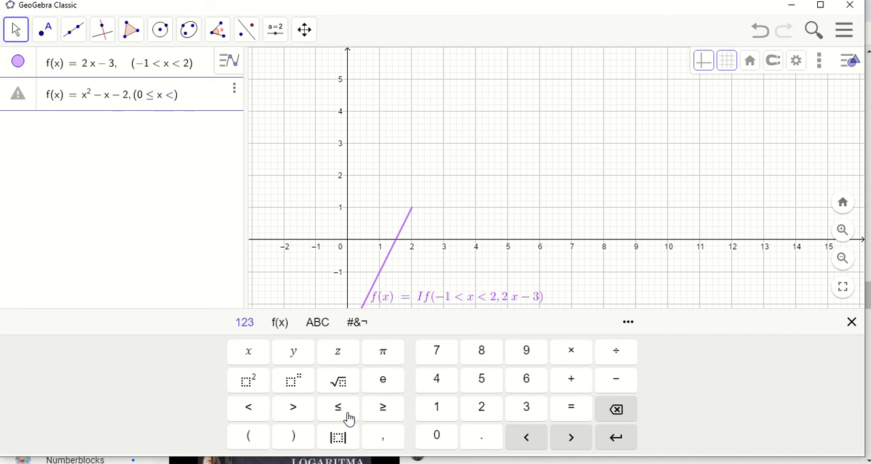
{"action": "type", "text": "1"}
{"action": "left_click", "coordinate": [851, 322]}
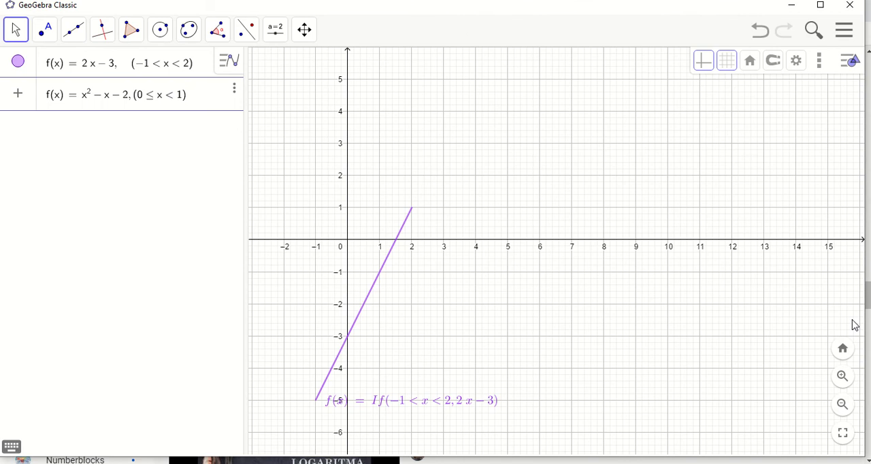
{"action": "key", "text": "Return"}
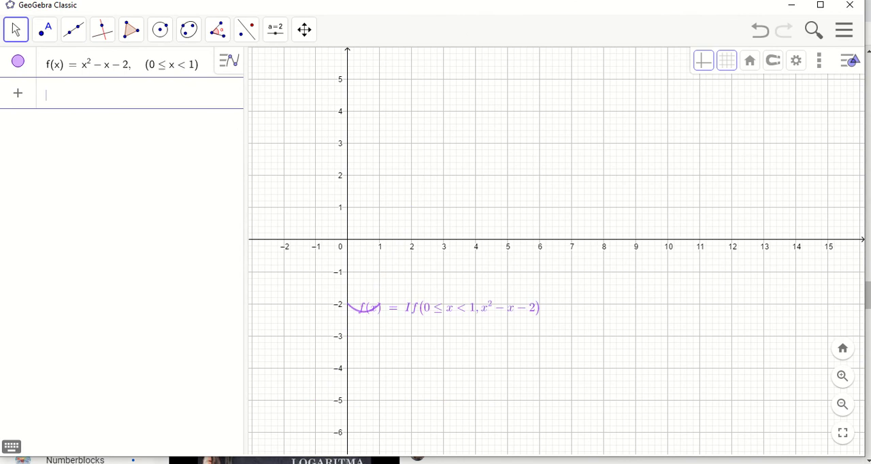
Change the colour of the restricted quadratic function f to red (#FF0000) and close its settings
{"action": "right_click", "coordinate": [370, 315]}
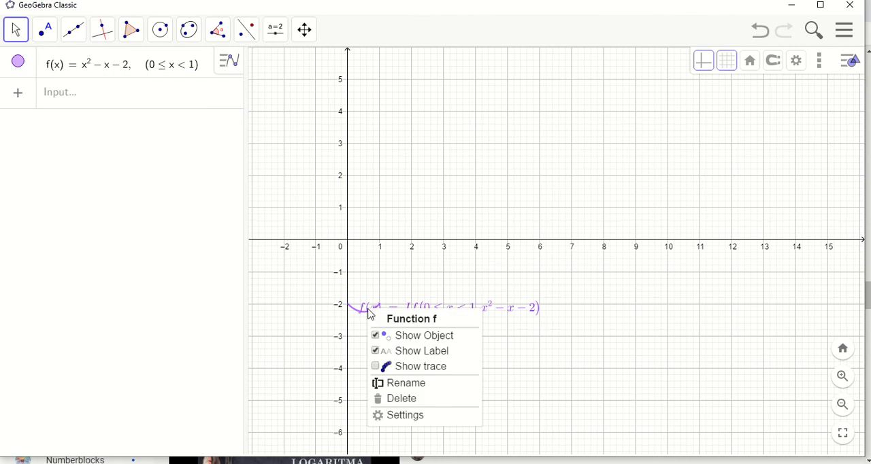
{"action": "left_click", "coordinate": [412, 417]}
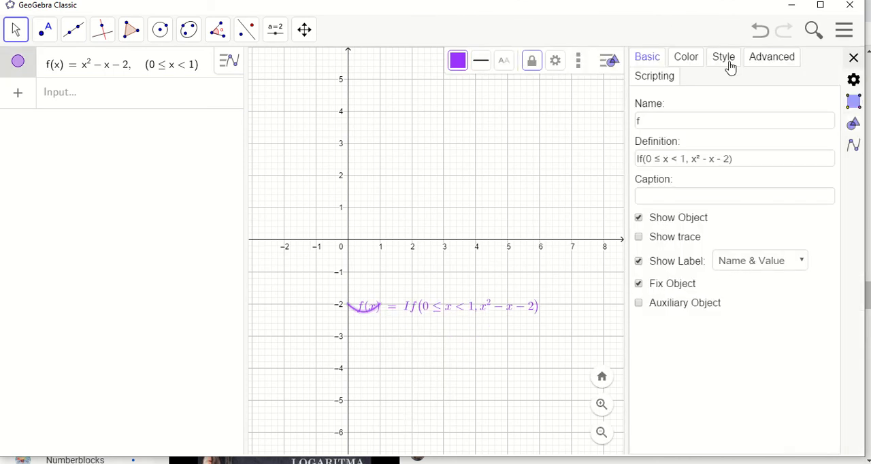
{"action": "left_click", "coordinate": [694, 61]}
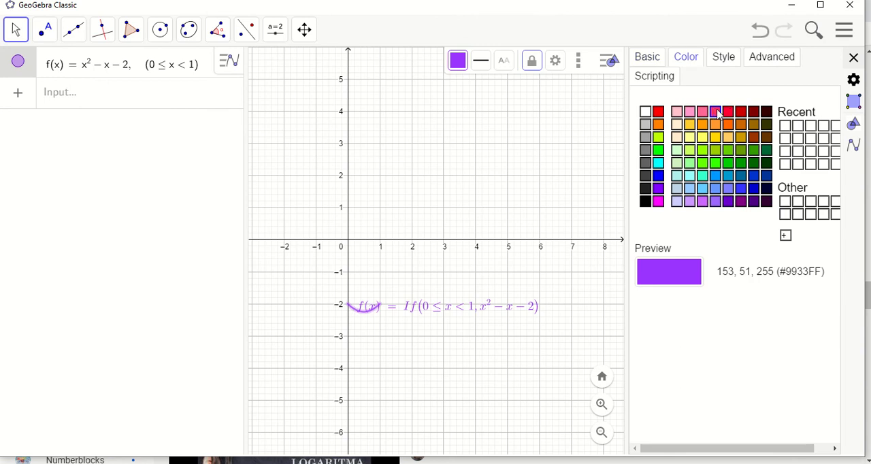
{"action": "left_click", "coordinate": [659, 112]}
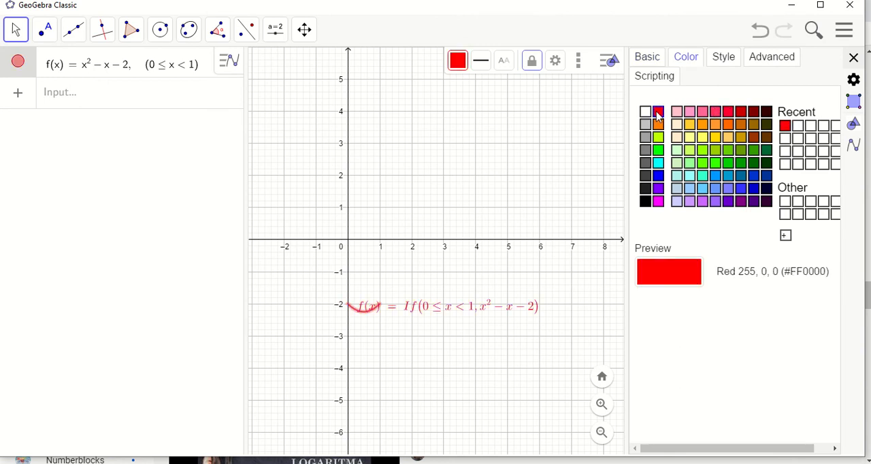
{"action": "left_click", "coordinate": [854, 60]}
Plot the unrestricted parabola y = x² − x − 2 together with the red restricted curve
{"action": "left_click", "coordinate": [59, 93]}
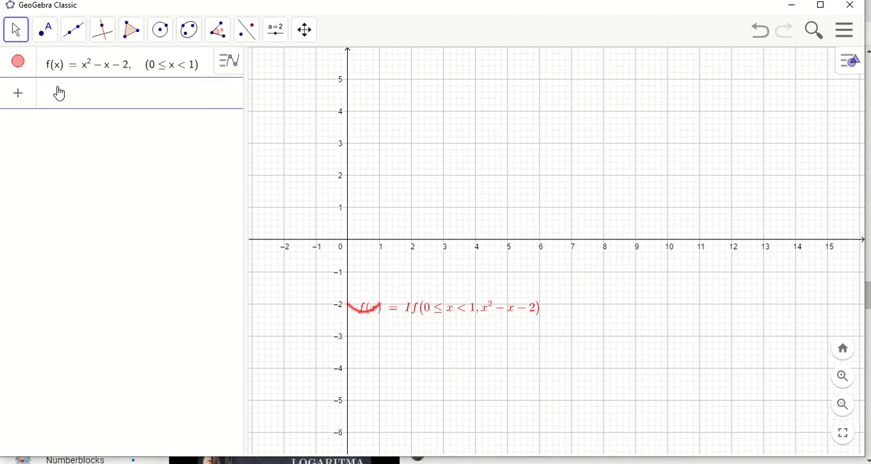
{"action": "type", "text": "y="}
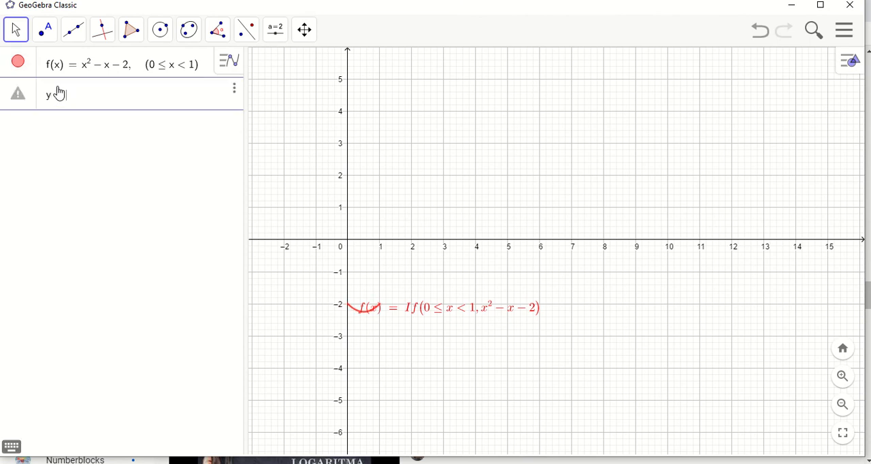
{"action": "type", "text": "x"}
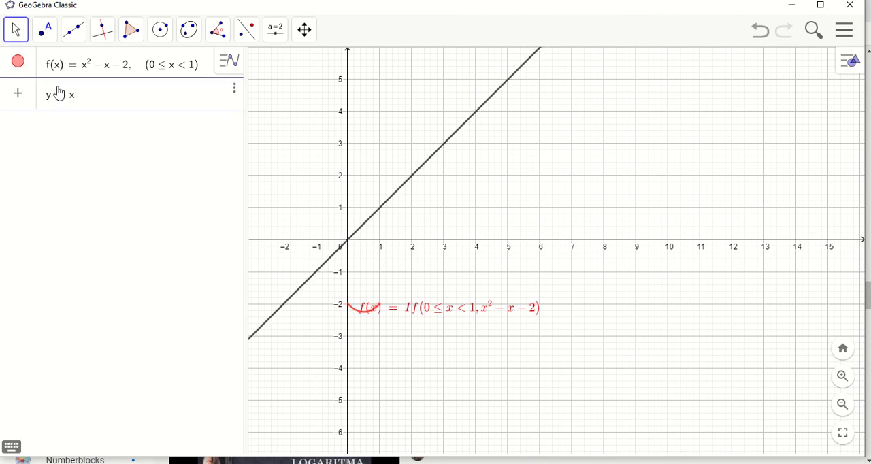
{"action": "type", "text": "^2-x-2"}
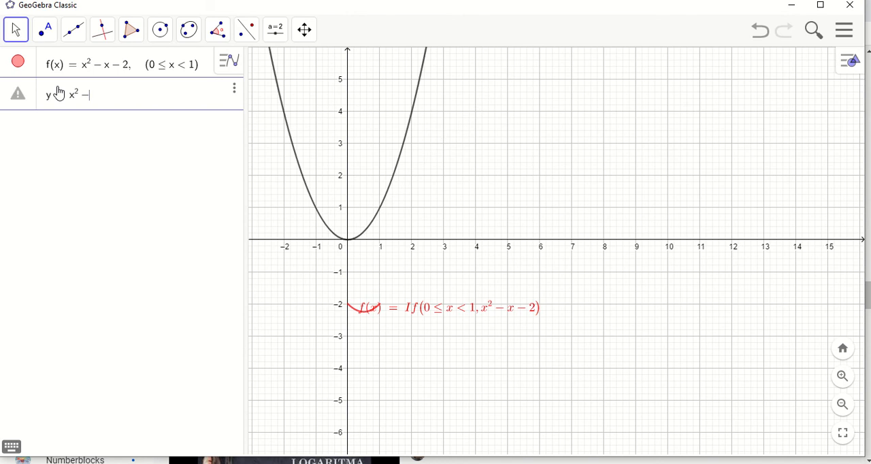
{"action": "key", "text": "Return"}
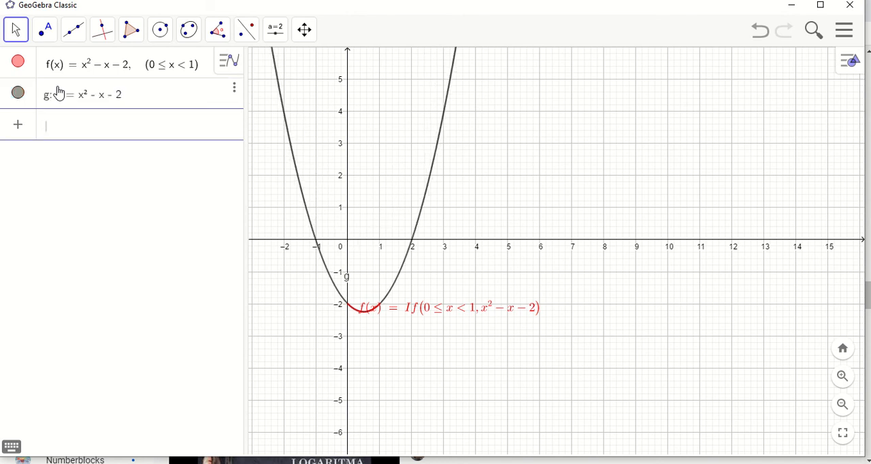